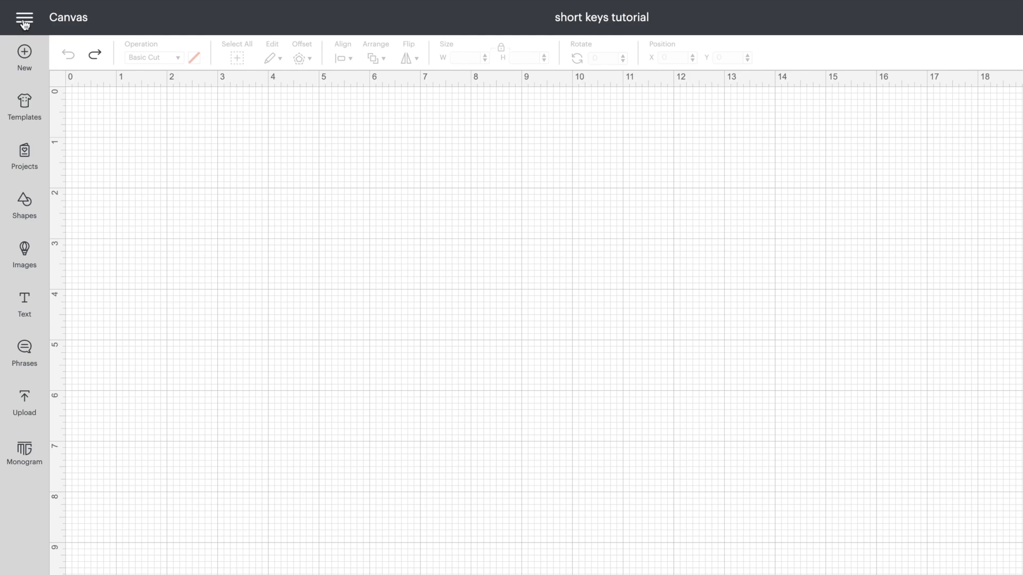
Switch the application experience to Beta in the Design Space settings and apply the change.
click(24, 20)
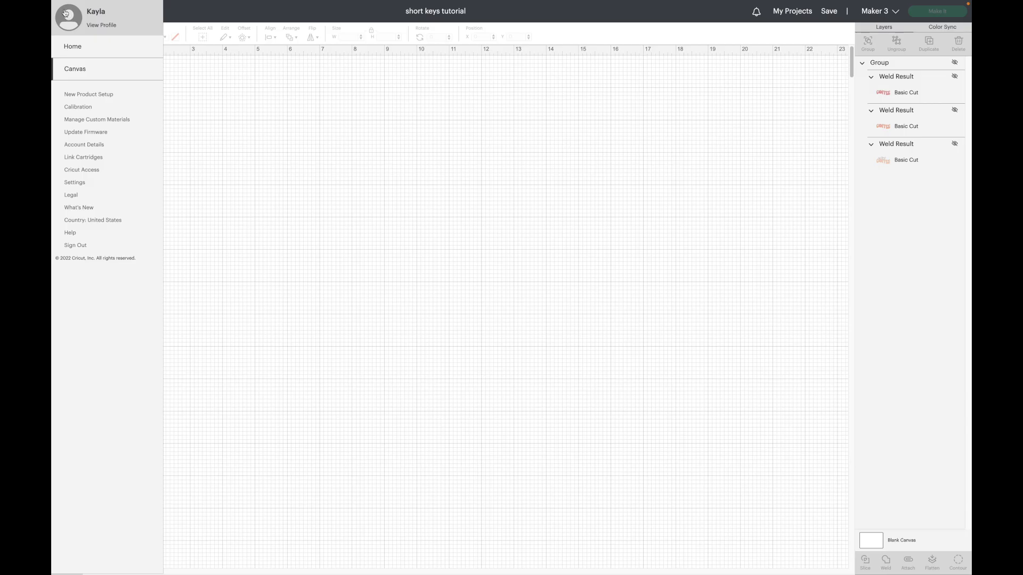
click(79, 183)
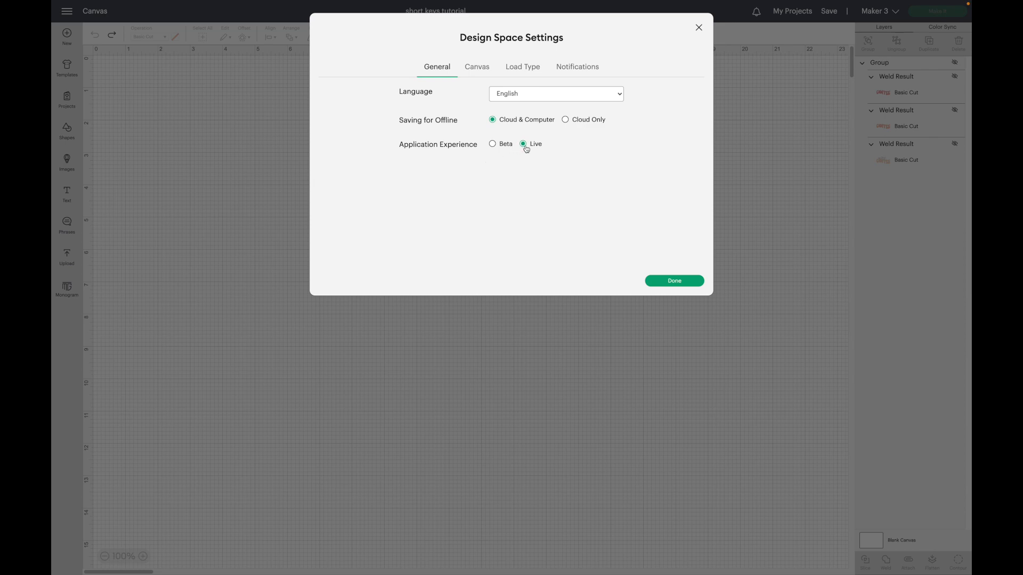
click(493, 144)
click(675, 281)
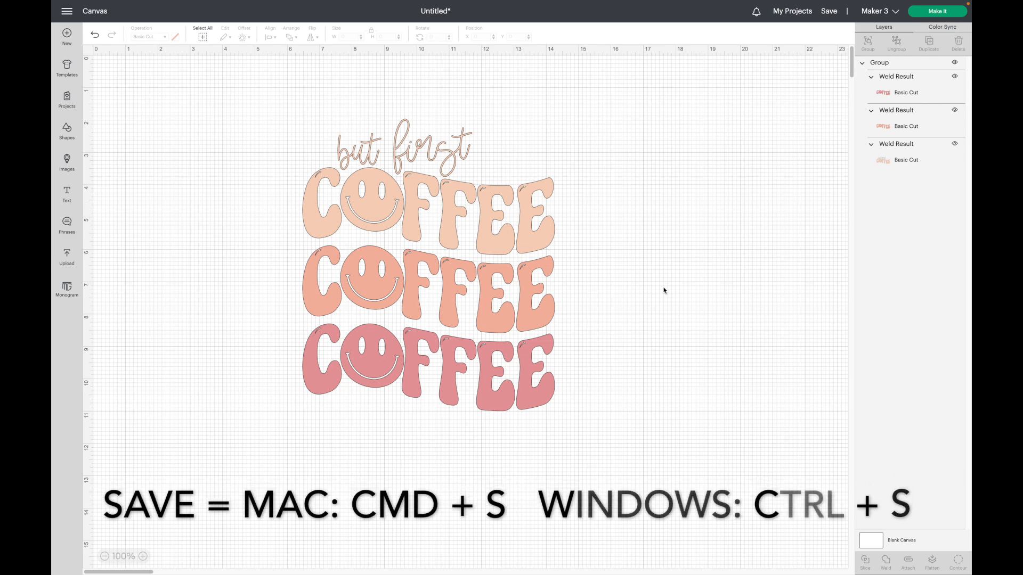
Save the project with the title Coffee.
key(ctrl+s)
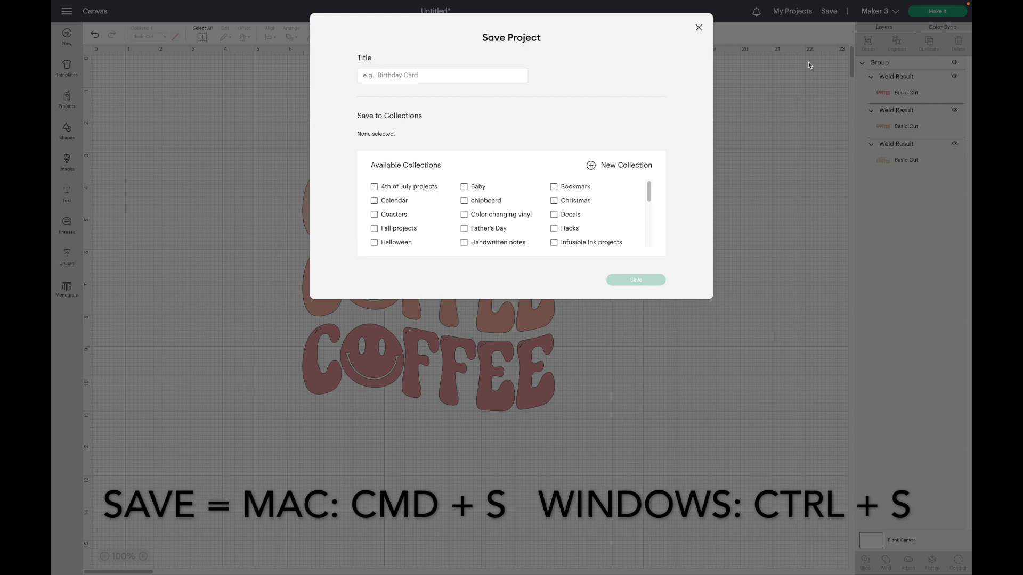
click(430, 78)
text(Coffee)
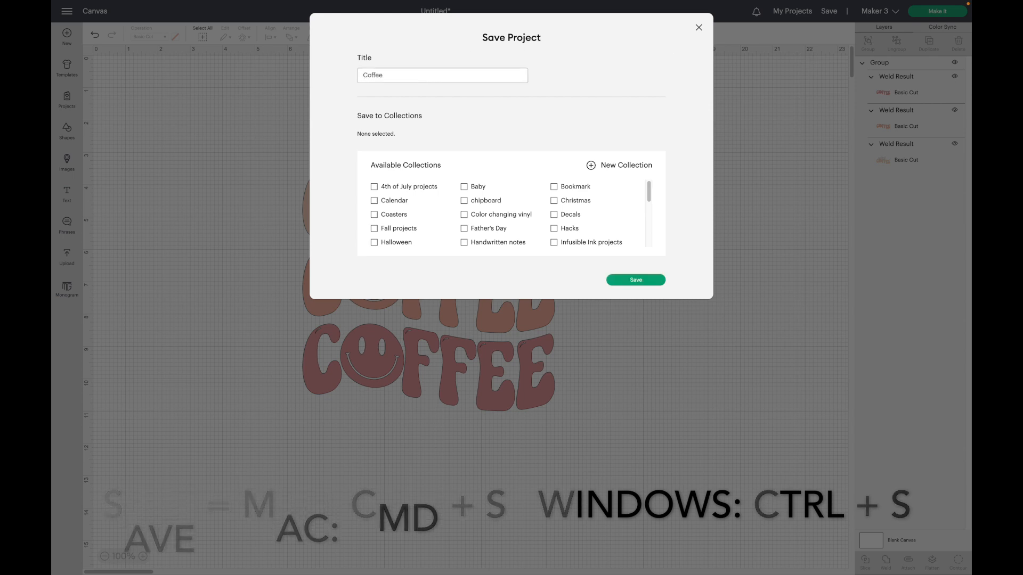
click(636, 281)
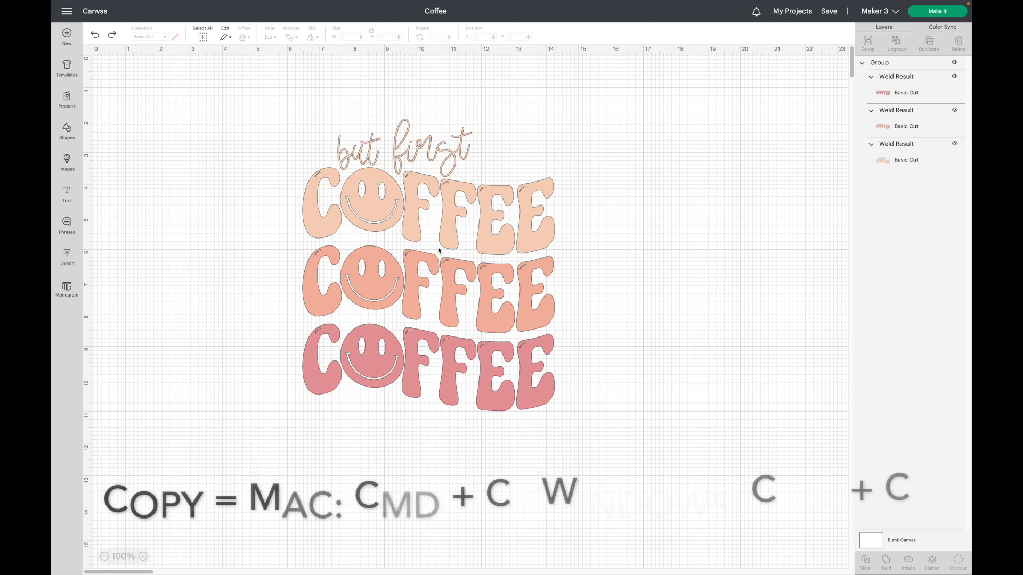
Copy the grouped coffee design, paste a duplicate onto the canvas, and undo the paste.
click(434, 232)
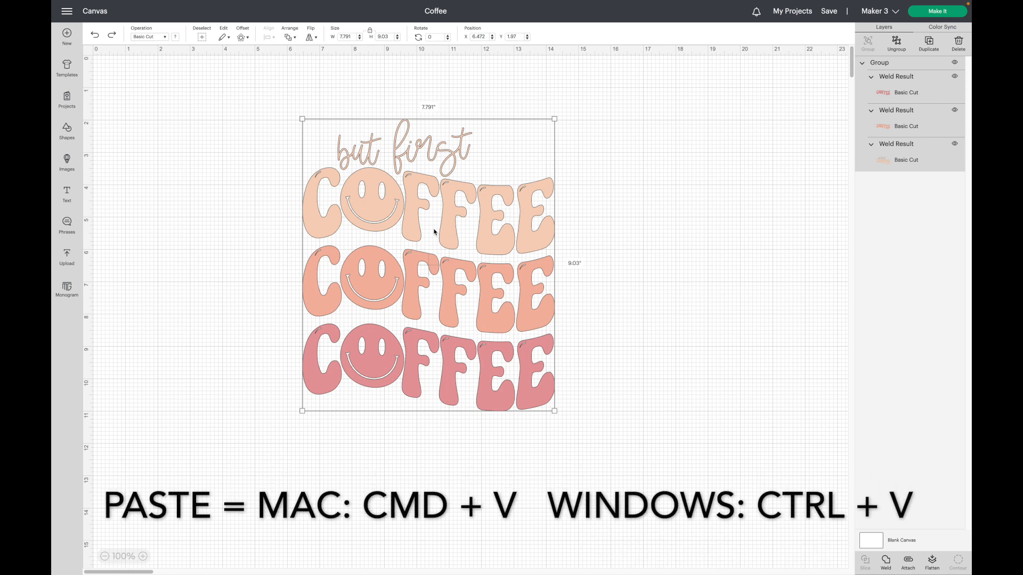
key(ctrl+v)
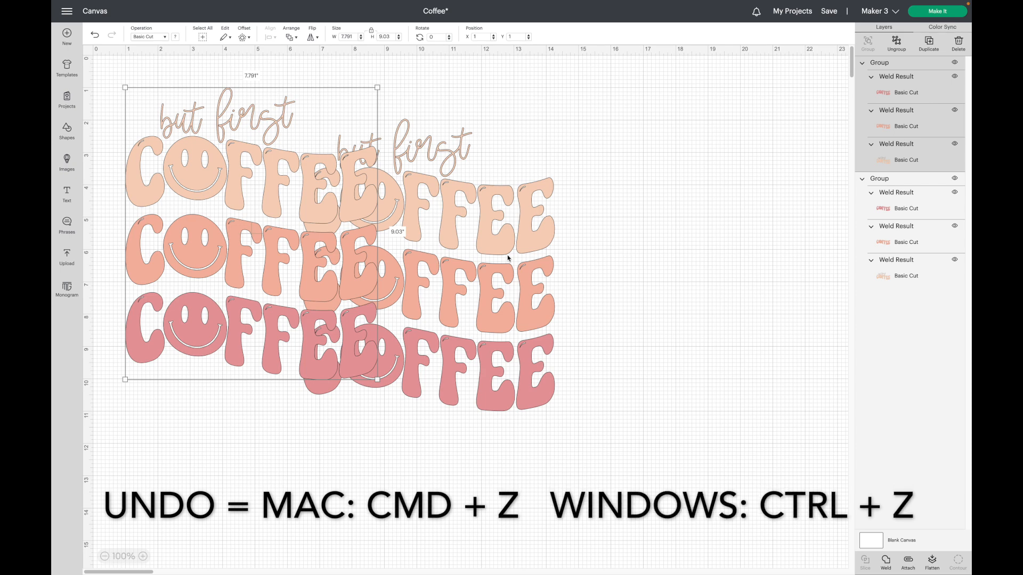
key(ctrl+z)
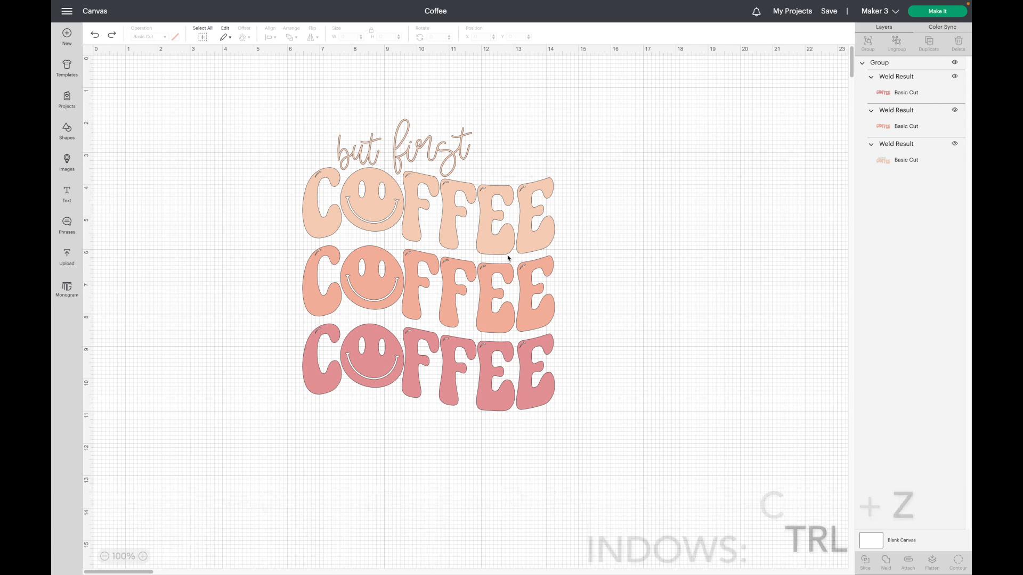
Delete the grouped coffee design from the canvas and undo the deletion.
click(490, 233)
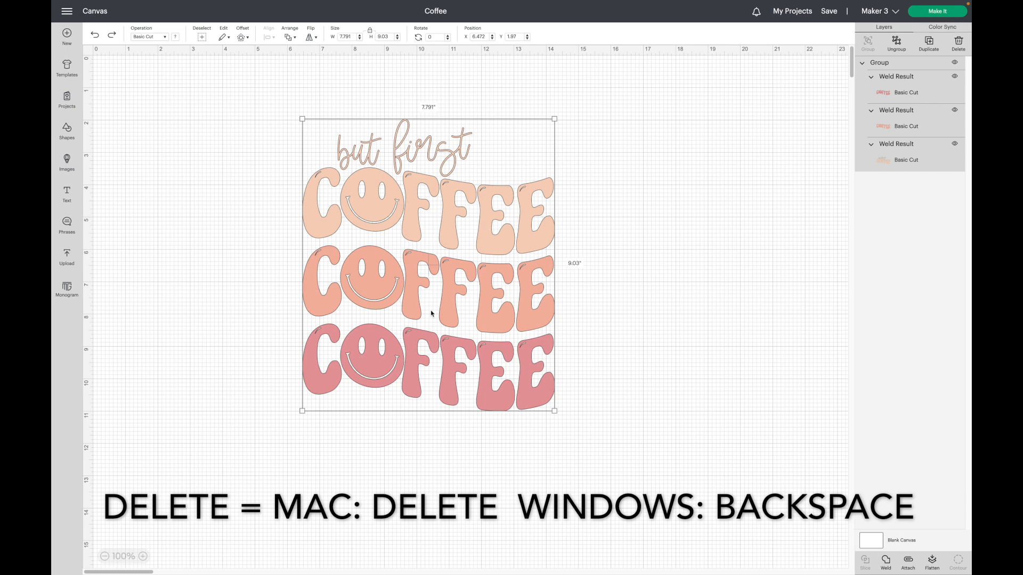
key(BackSpace)
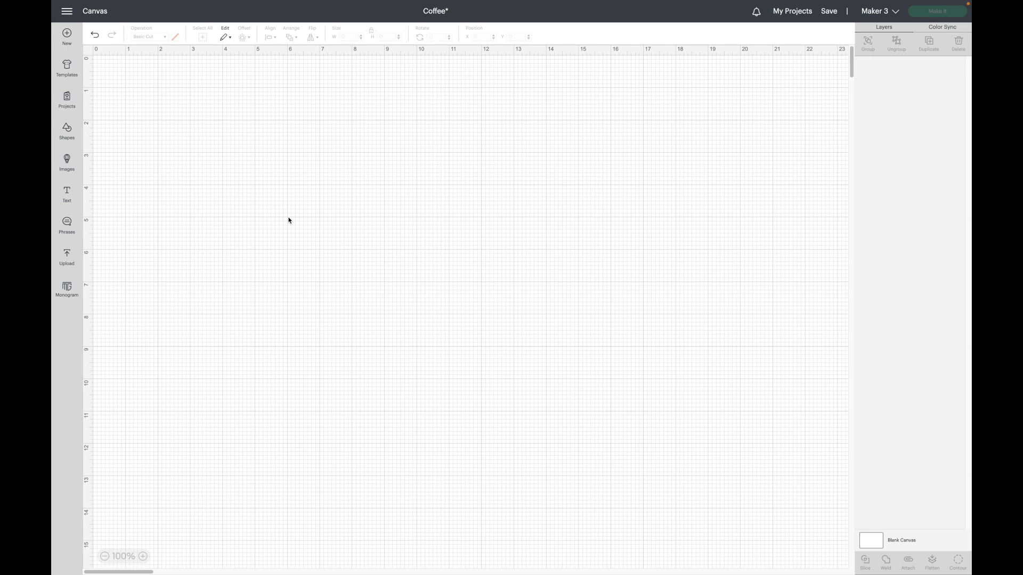
key(ctrl+z)
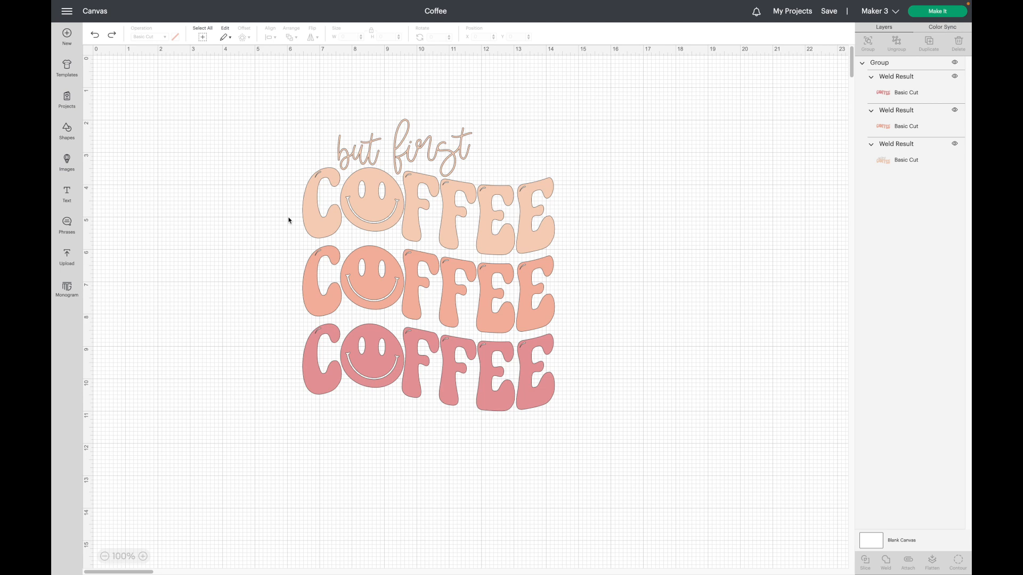
Ungroup the coffee design and check that its three rows can be selected individually.
click(443, 231)
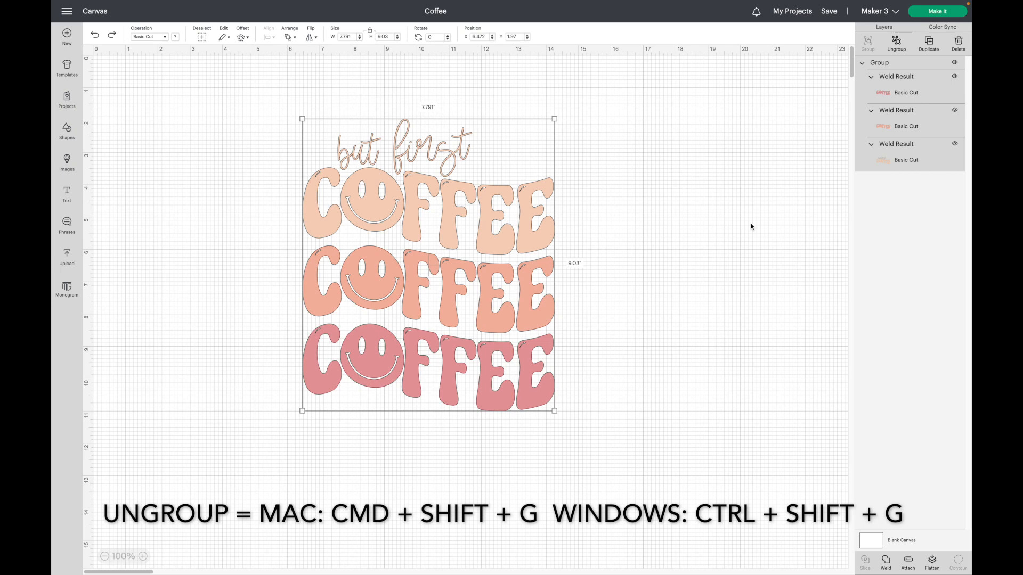
key(ctrl+shift+g)
click(402, 181)
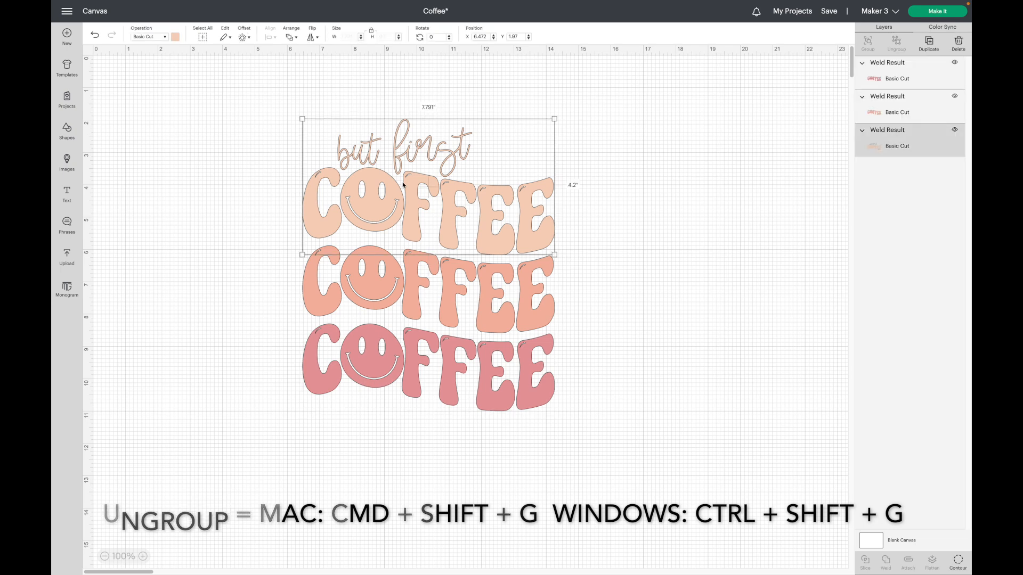
click(412, 298)
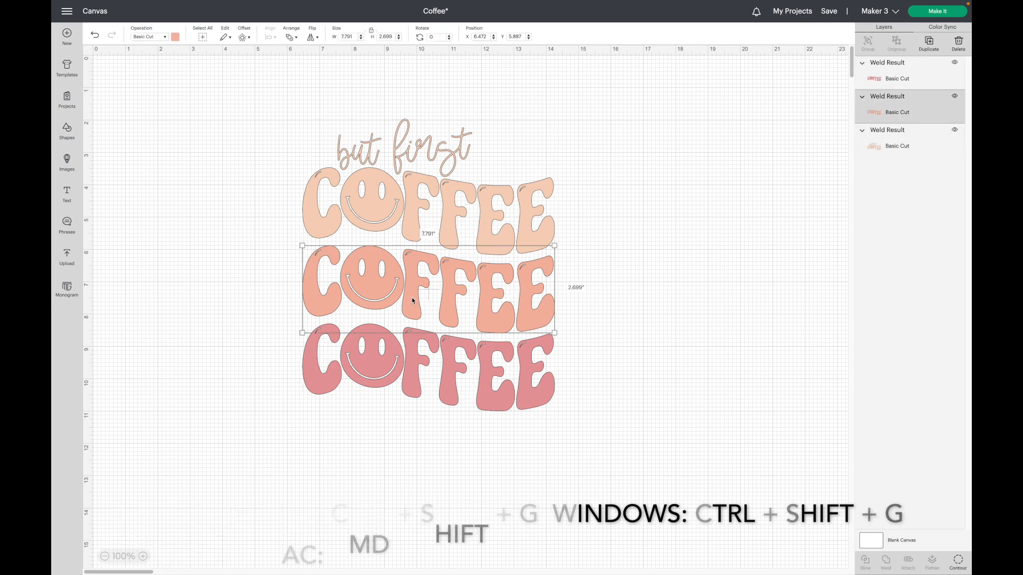
click(439, 377)
click(622, 474)
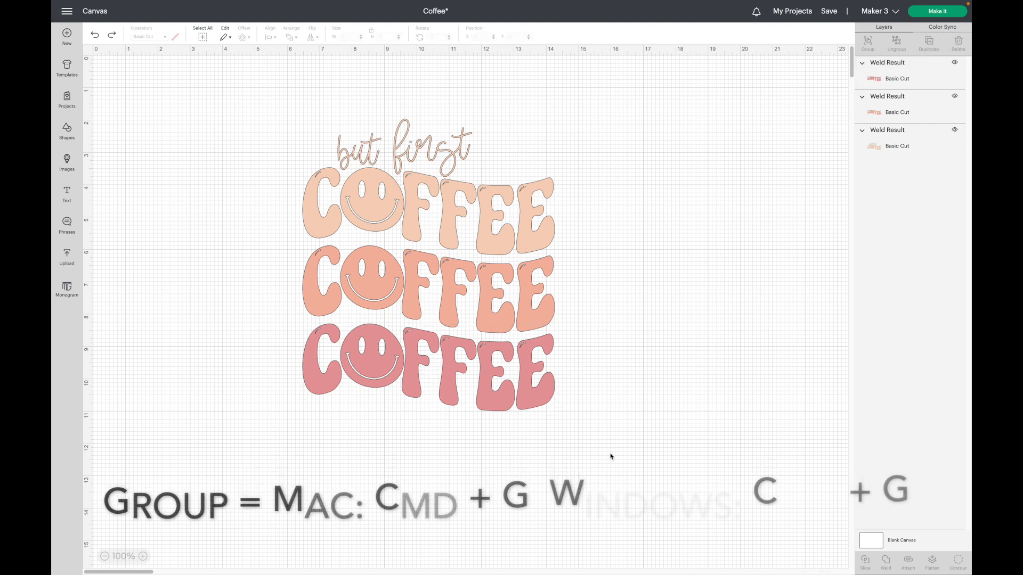
Group the three coffee rows, undo the grouping, and check that the rows can again be selected separately.
drag(611, 454, 257, 98)
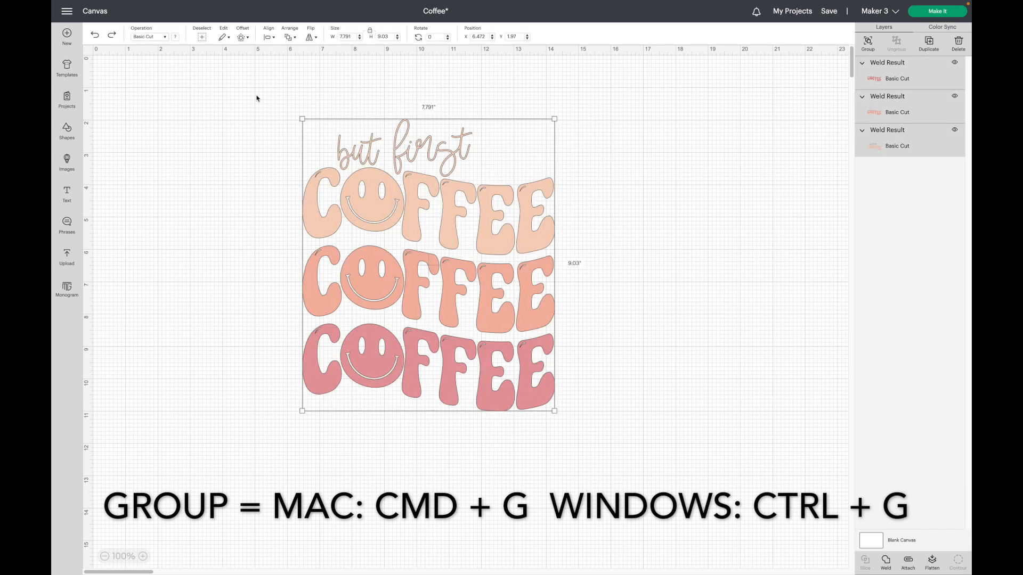
key(ctrl+g)
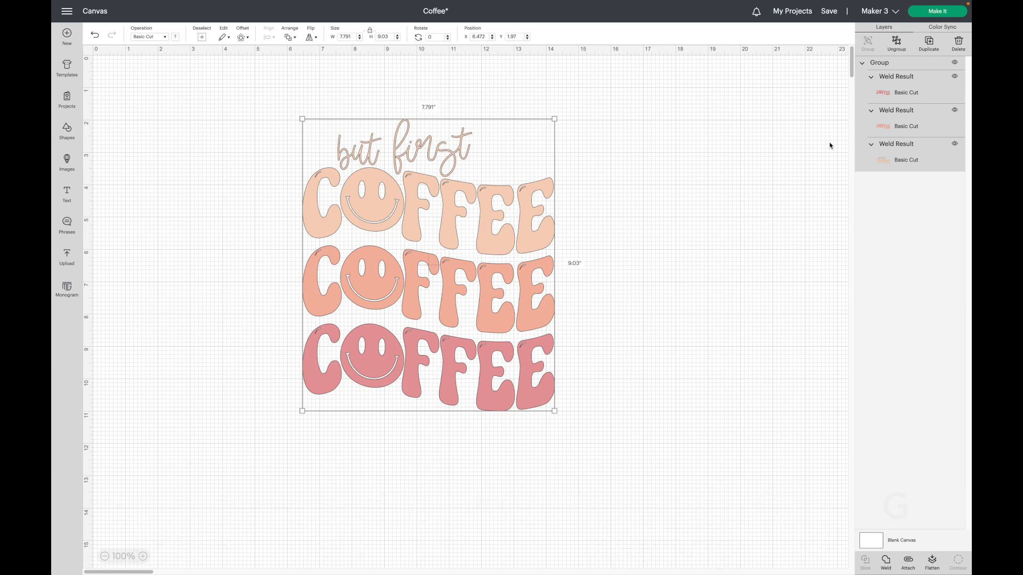
key(ctrl+z)
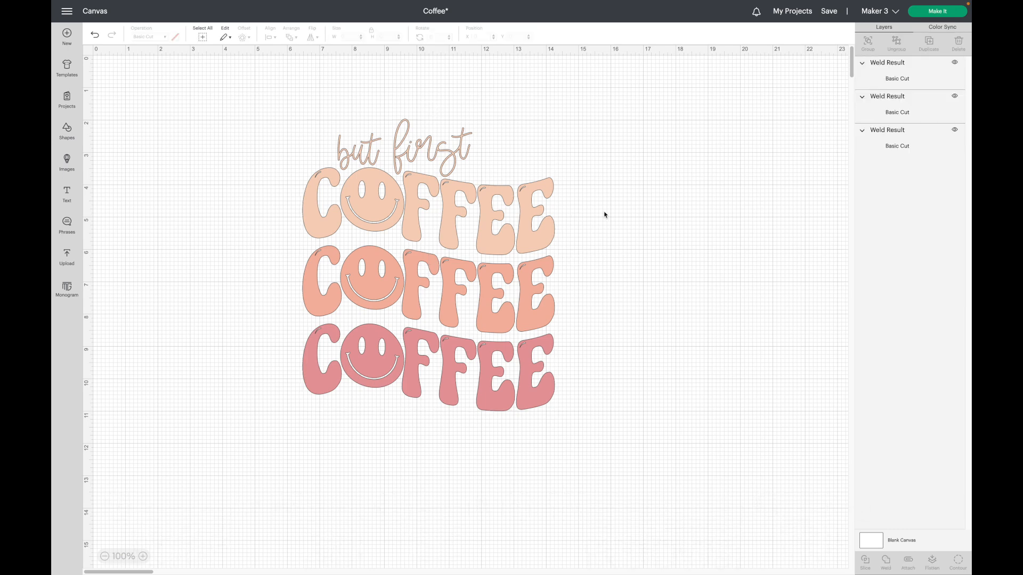
click(401, 181)
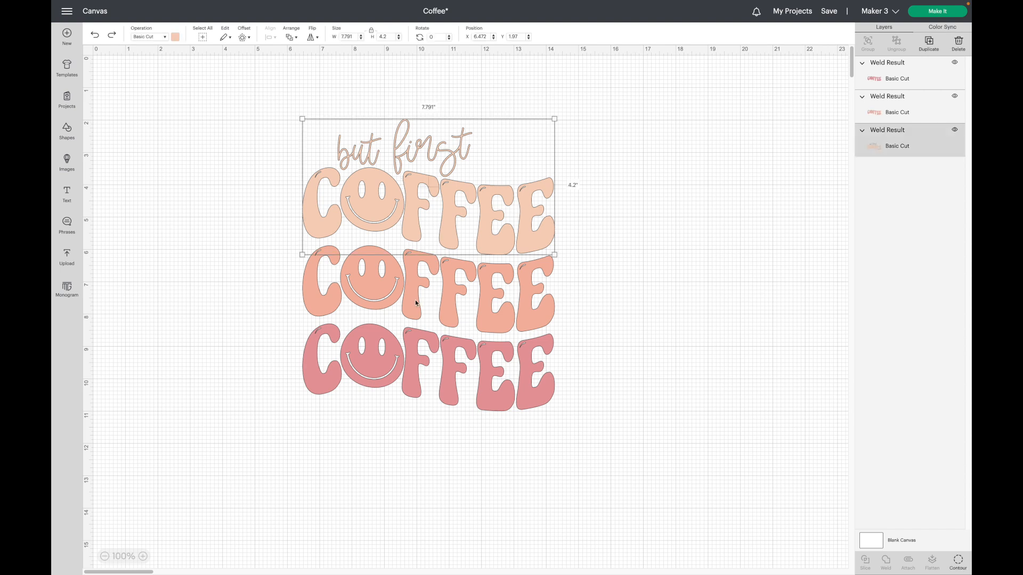
click(415, 299)
click(750, 249)
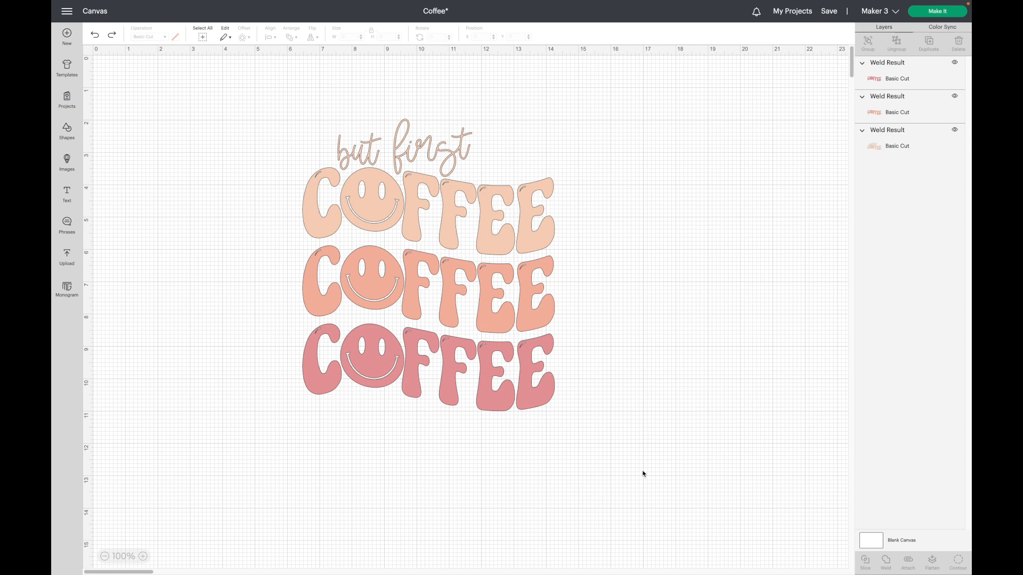
Select all three coffee rows together and clear the selection, repeating with the Select All and Select None commands.
drag(606, 449, 213, 70)
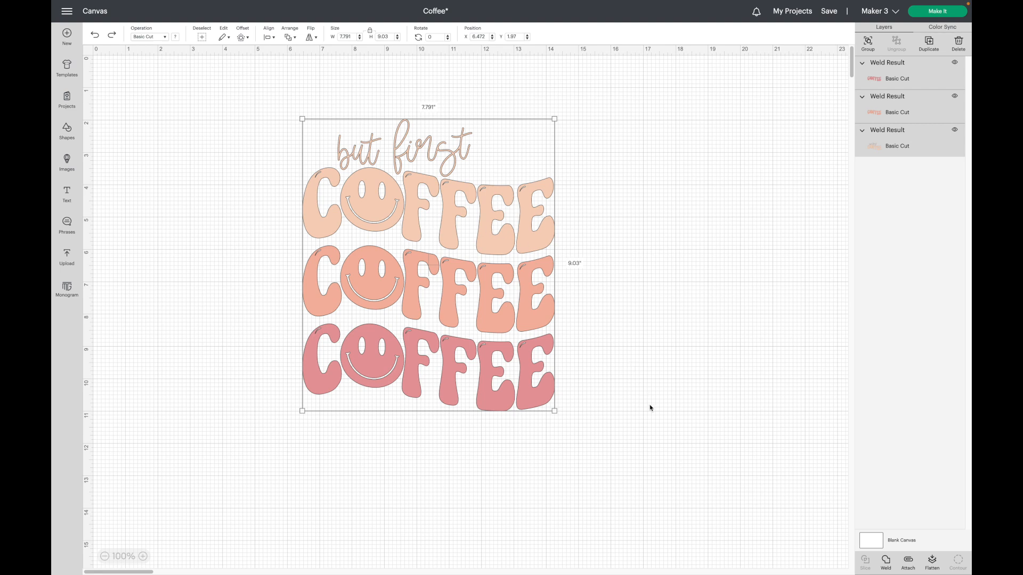
click(714, 316)
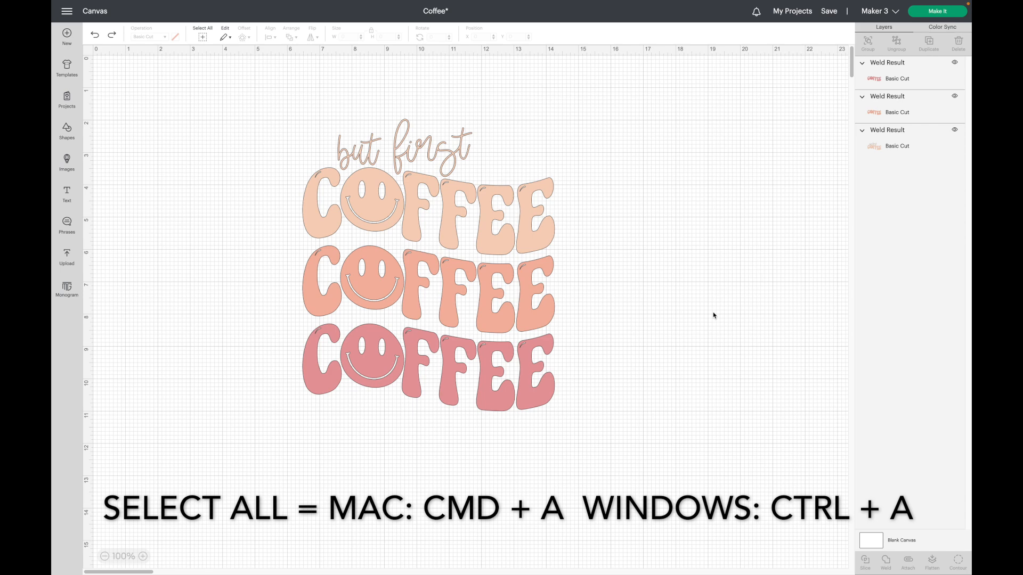
key(ctrl+a)
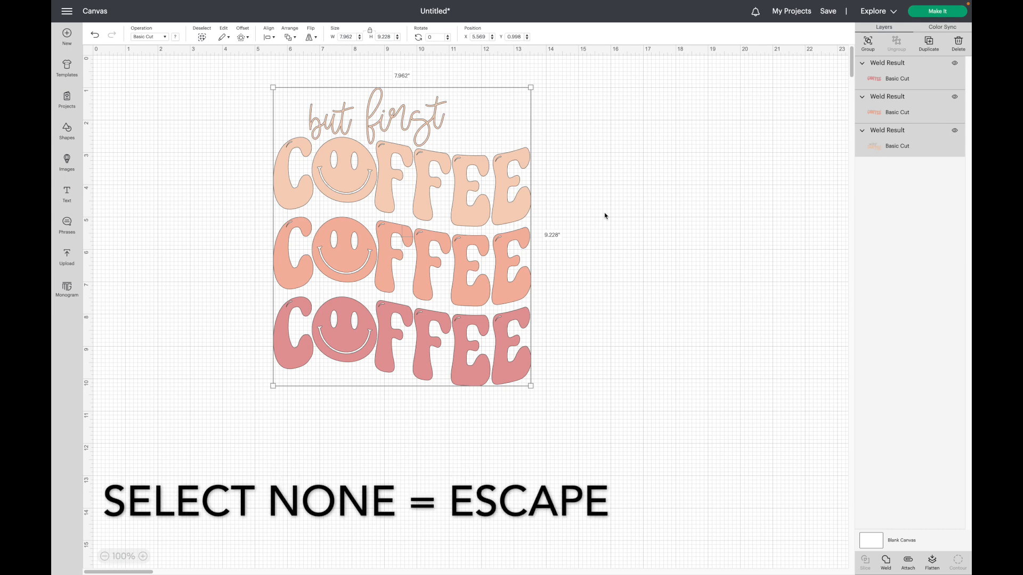
key(Escape)
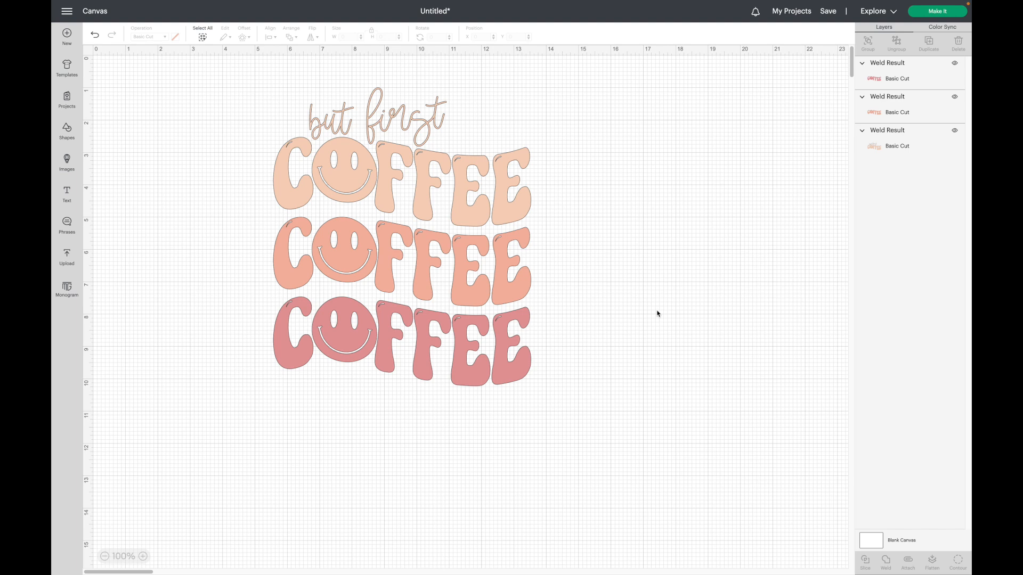
key(ctrl+a)
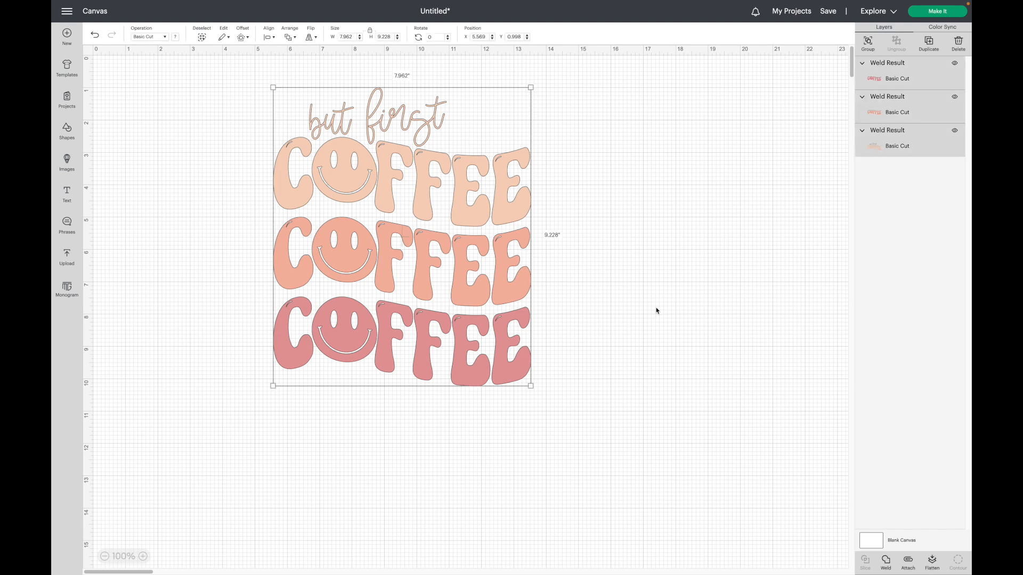
key(Escape)
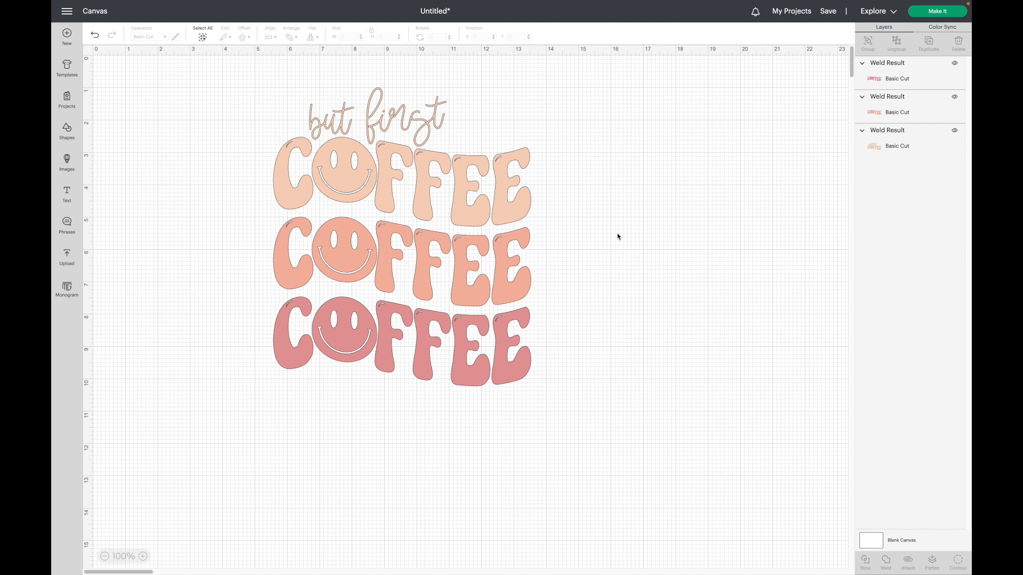
Move the "but first" row down about 1 inch onto the middle row, and shift it one layer forward and back again.
key(ctrl+z)
drag(479, 154, 479, 187)
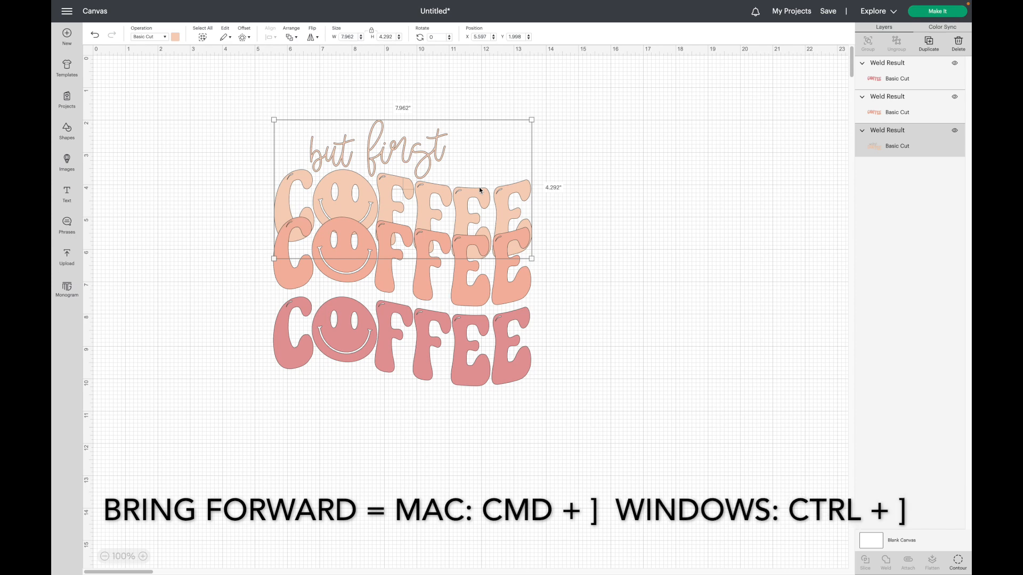
key(super+bracketright)
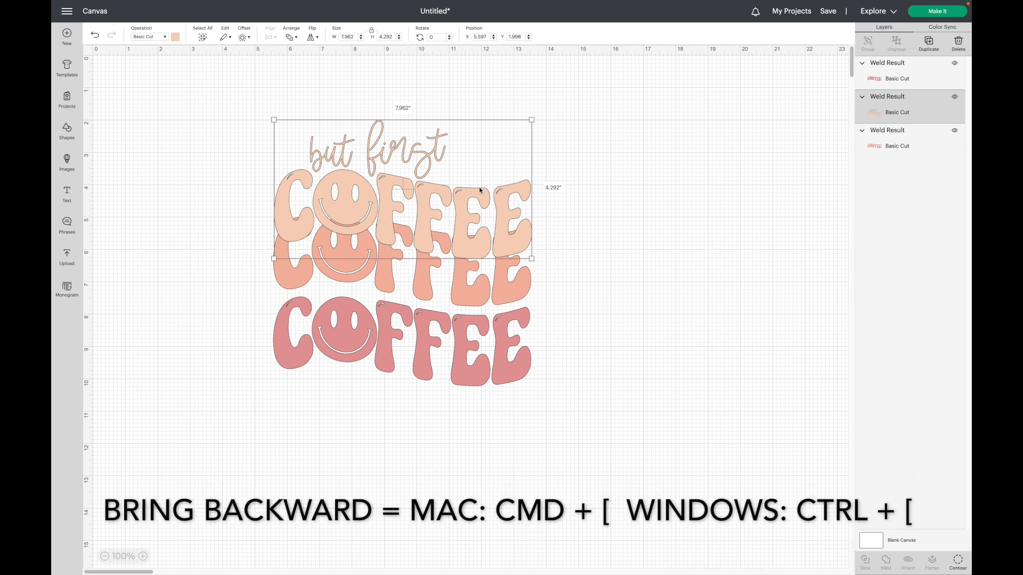
key(super+bracketleft)
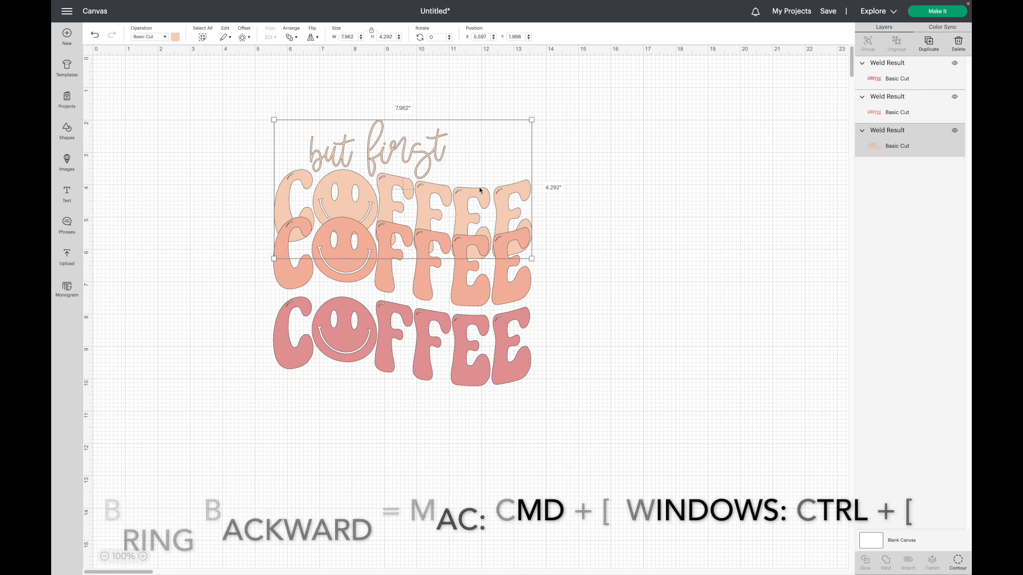
click(479, 187)
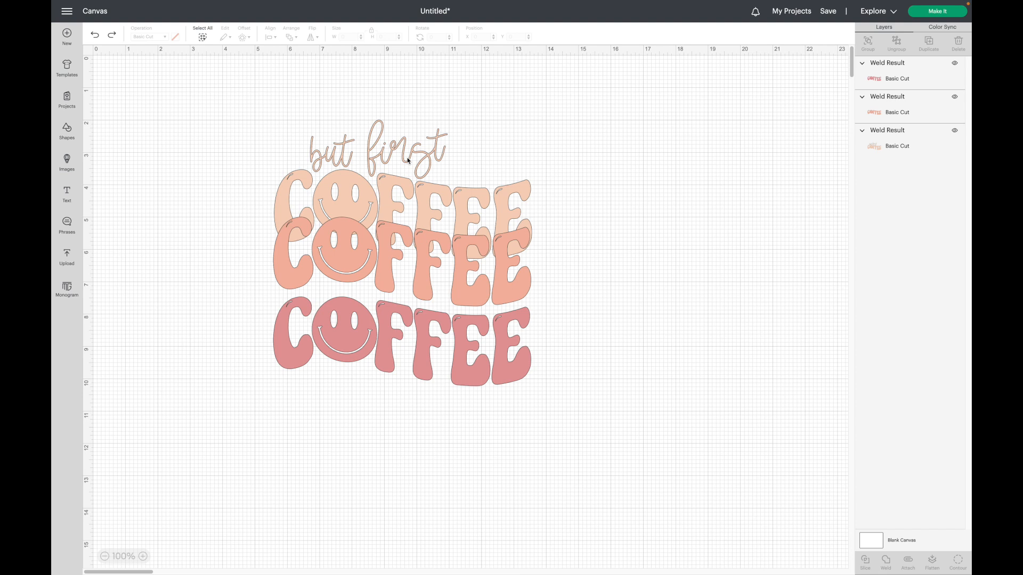
Lower the "but first" row over the other two, try Bring to Front and Send to Back, and return it above them at about Y 1.08.
drag(408, 161, 406, 248)
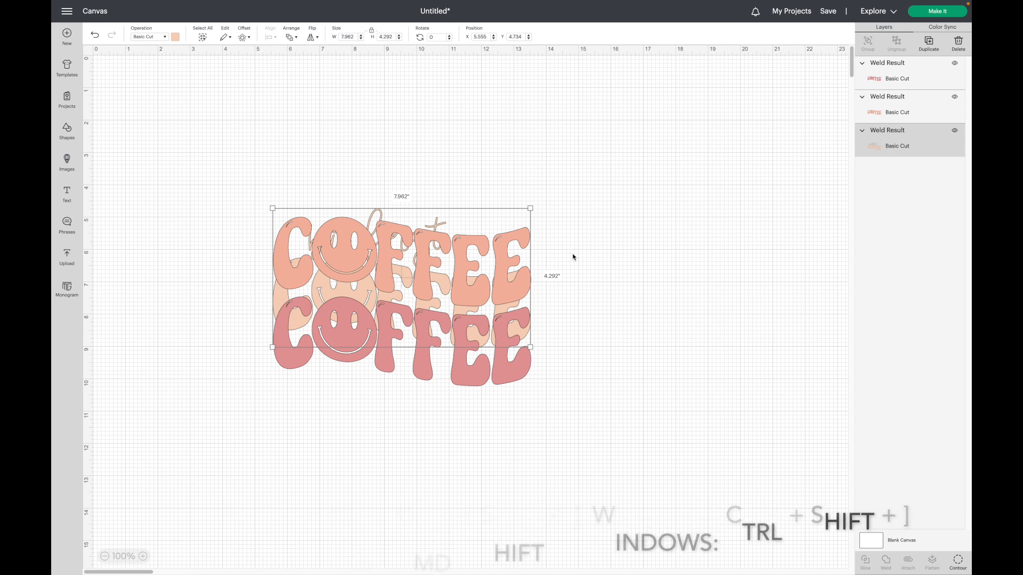
key(ctrl+shift+bracketright)
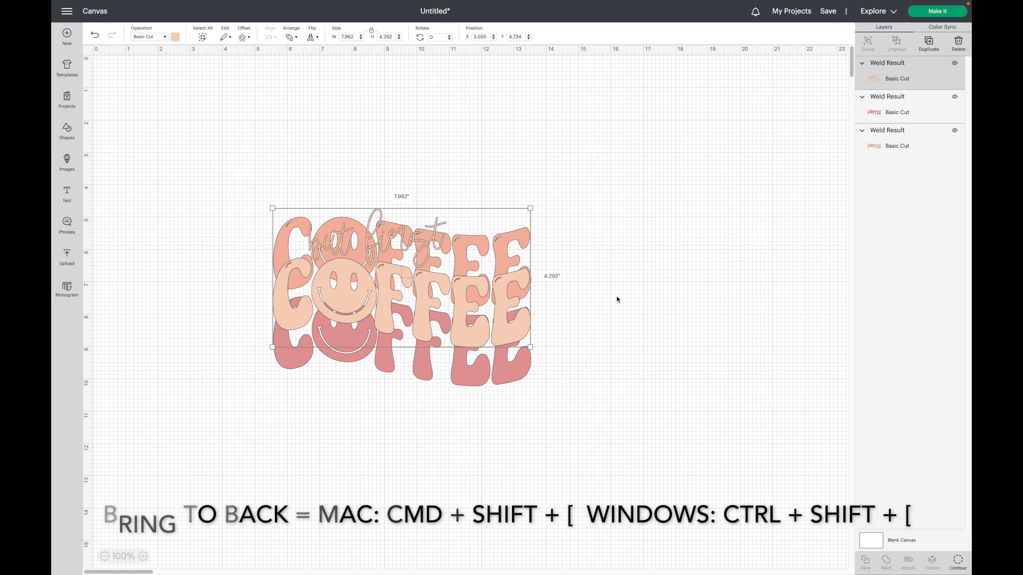
key(super+shift+bracketleft)
drag(413, 239, 414, 120)
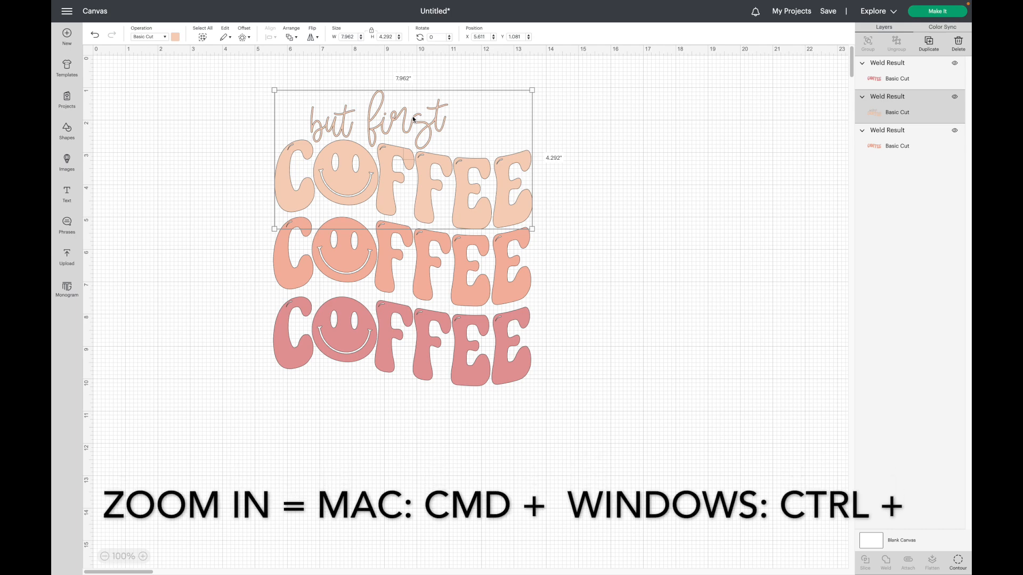
Zoom in on the coffee design on the canvas.
key(ctrl+plus)
key(ctrl+plus)
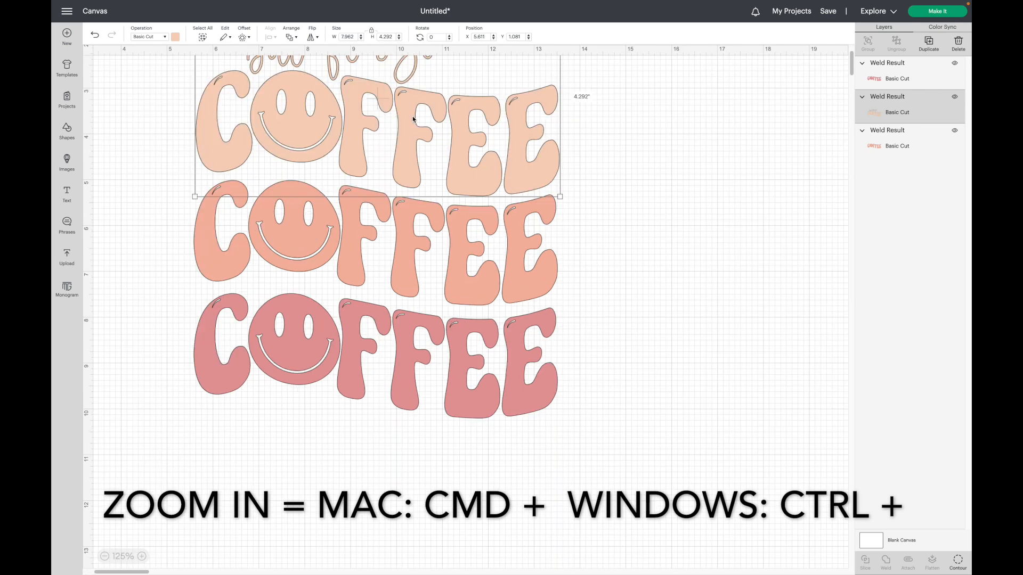
Zoom the canvas in to 150% and out to 50%, and reset the zoom to 100%.
scroll(209, 229, up, 4)
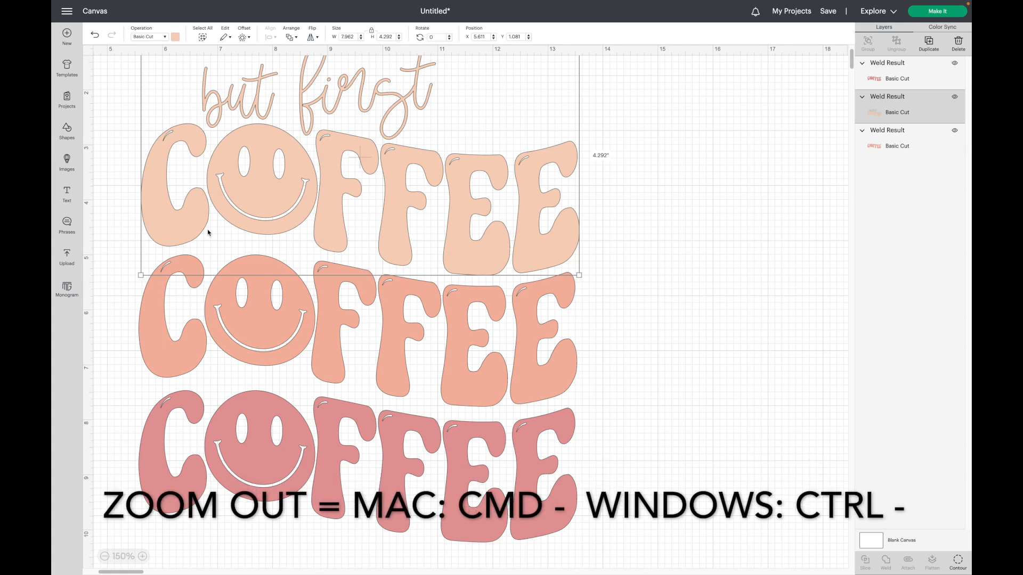
key(ctrl+minus)
key(ctrl+minus)
key(ctrl+minus)
key(ctrl+minus)
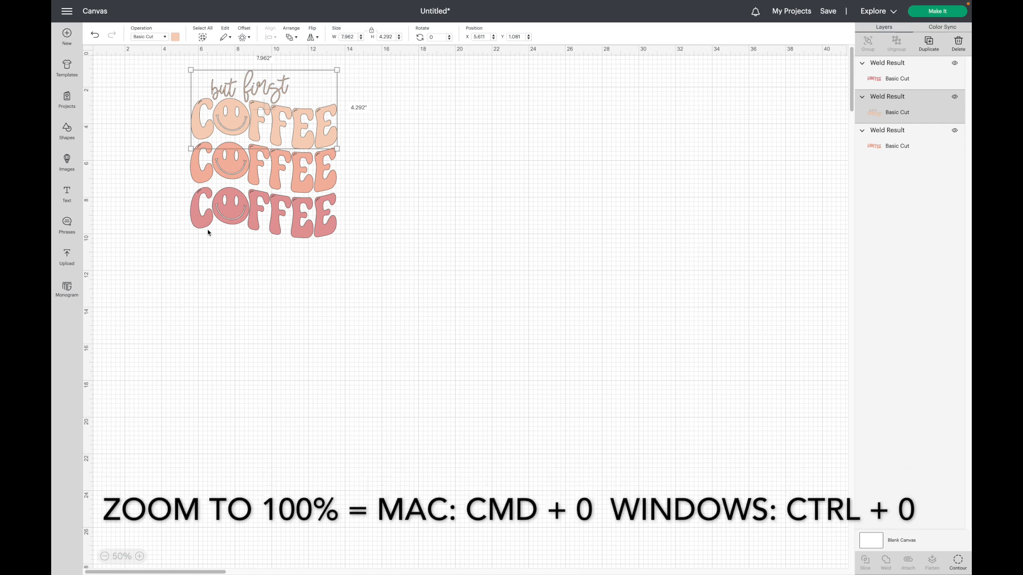
key(ctrl+0)
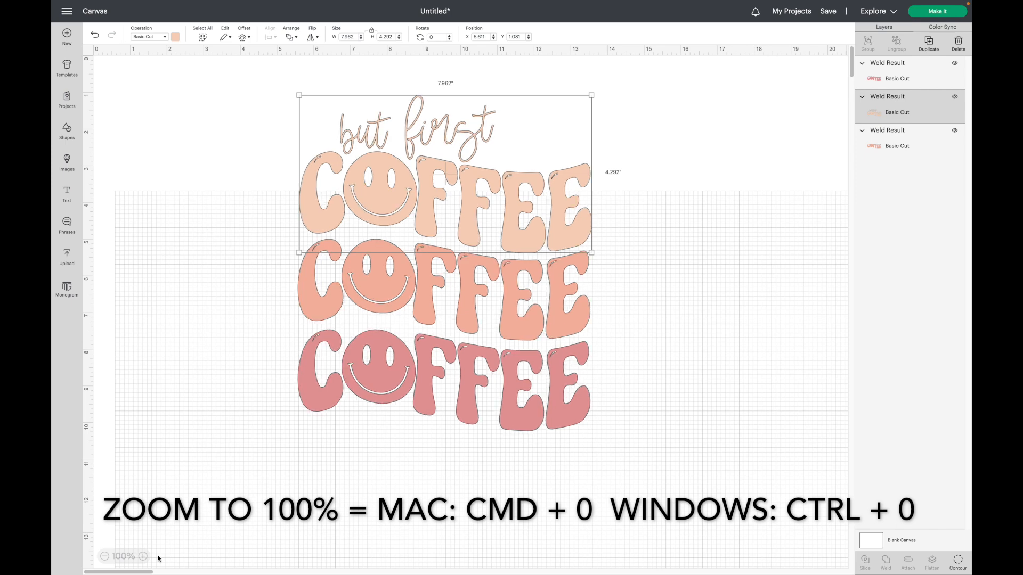
Step the canvas zoom out to 25% and back in to 100%, and reset it to 100% after zooming out again.
click(104, 556)
click(104, 557)
click(104, 557)
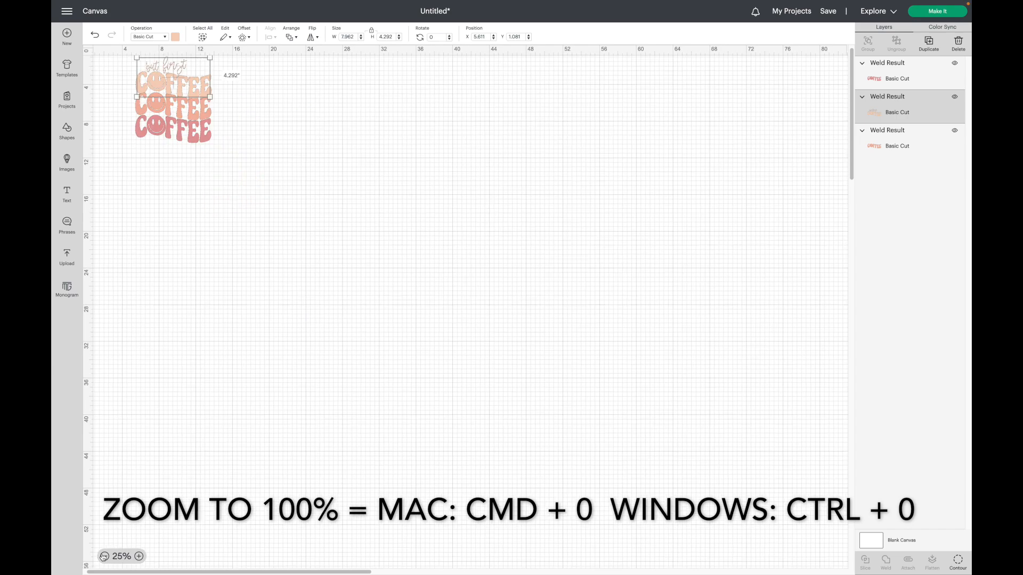
click(139, 557)
click(139, 557)
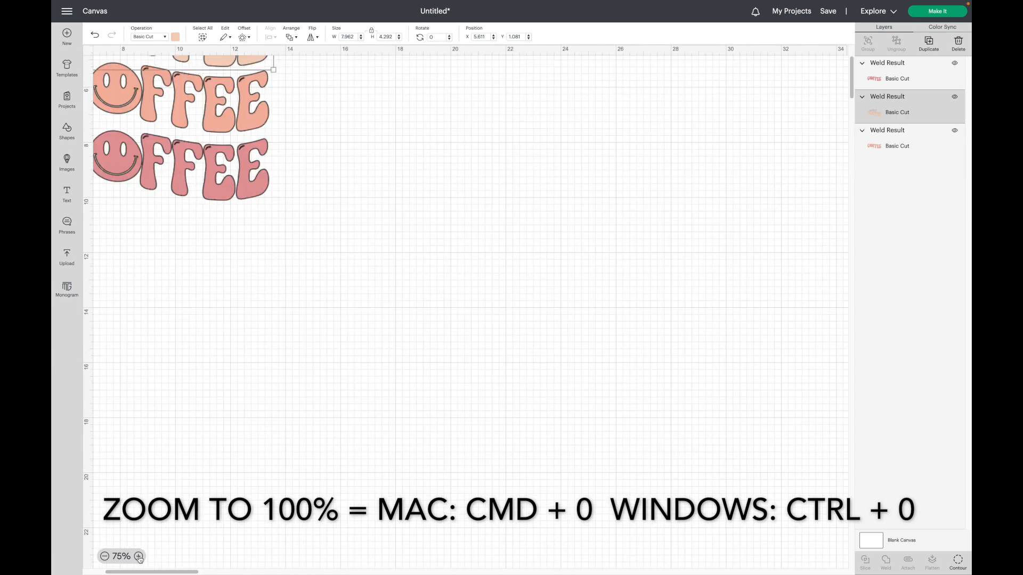
click(139, 557)
click(139, 557)
click(105, 557)
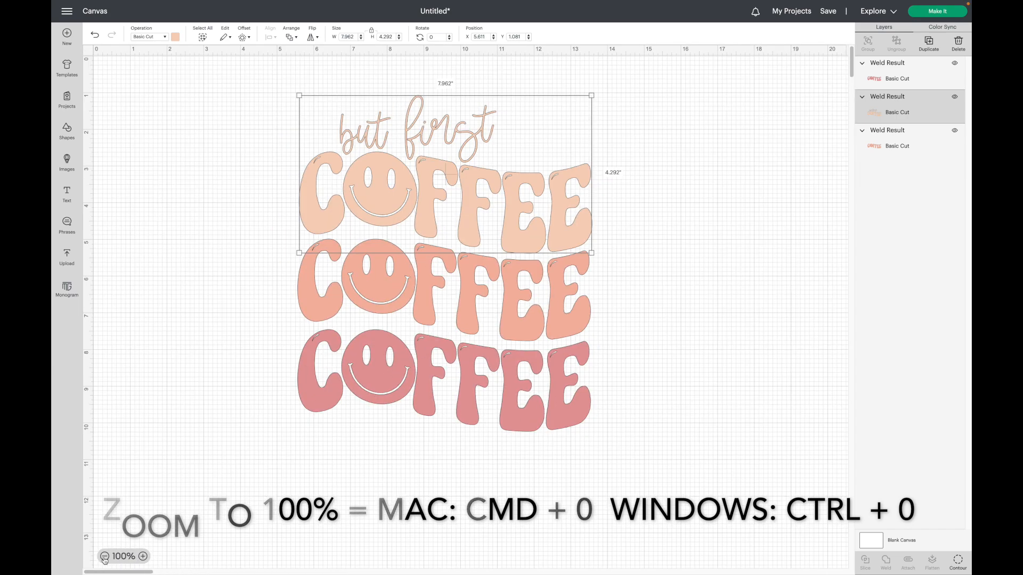
click(105, 556)
click(105, 556)
click(105, 556)
key(ctrl+0)
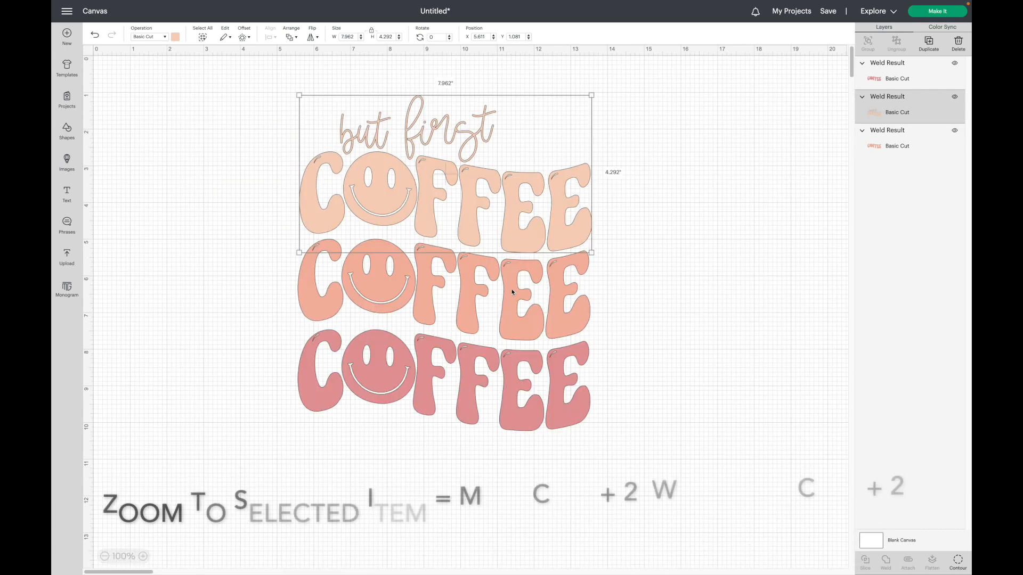
Zoom out to 50%, move the "but first" row far right to about X 42.78, Y 10.19, and zoom to the selected row.
click(104, 556)
drag(290, 128, 847, 298)
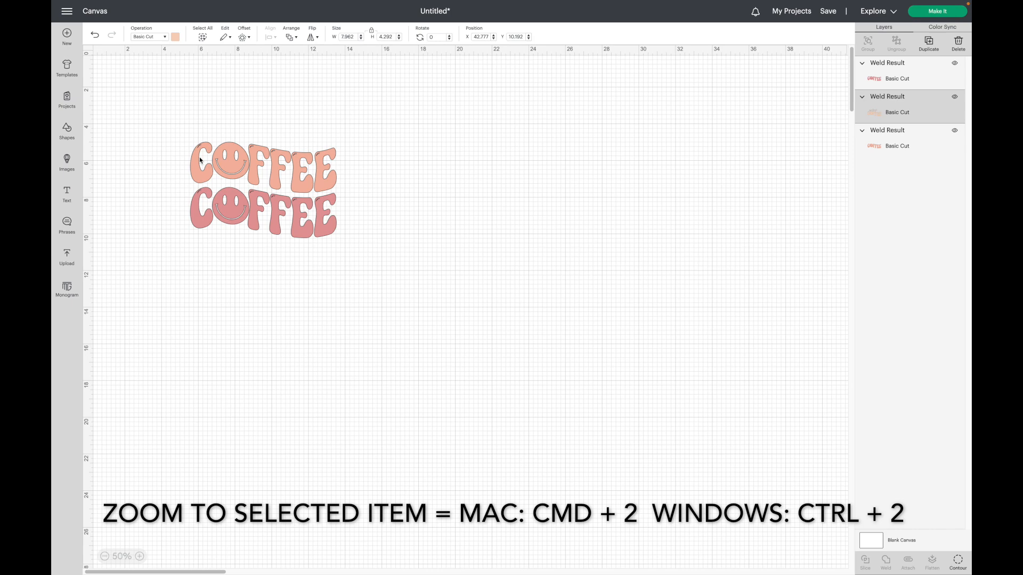
key(ctrl+2)
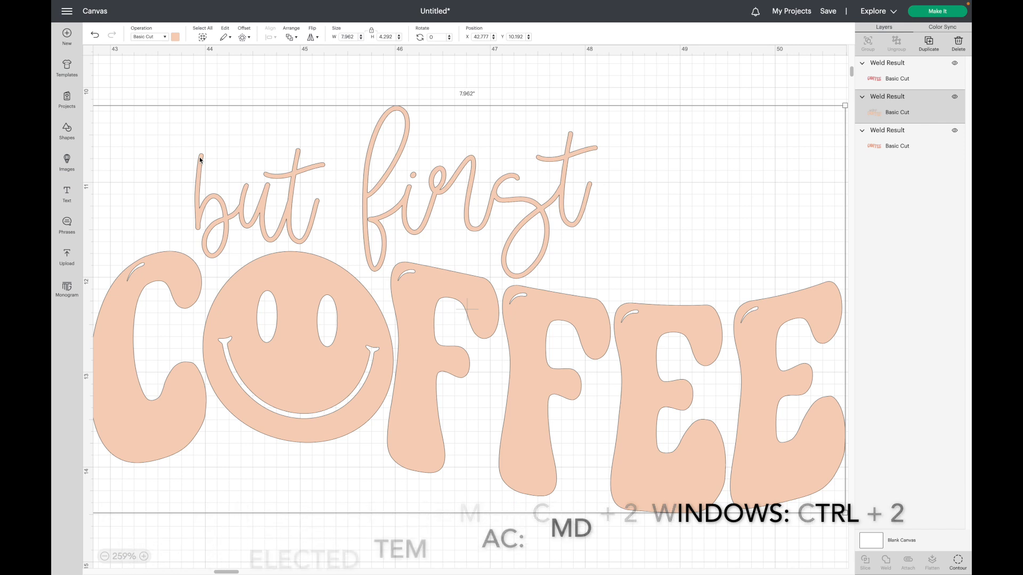
Undo the "but first" row's move and return to the coffee design with the zoom reset to 100%.
key(ctrl+z)
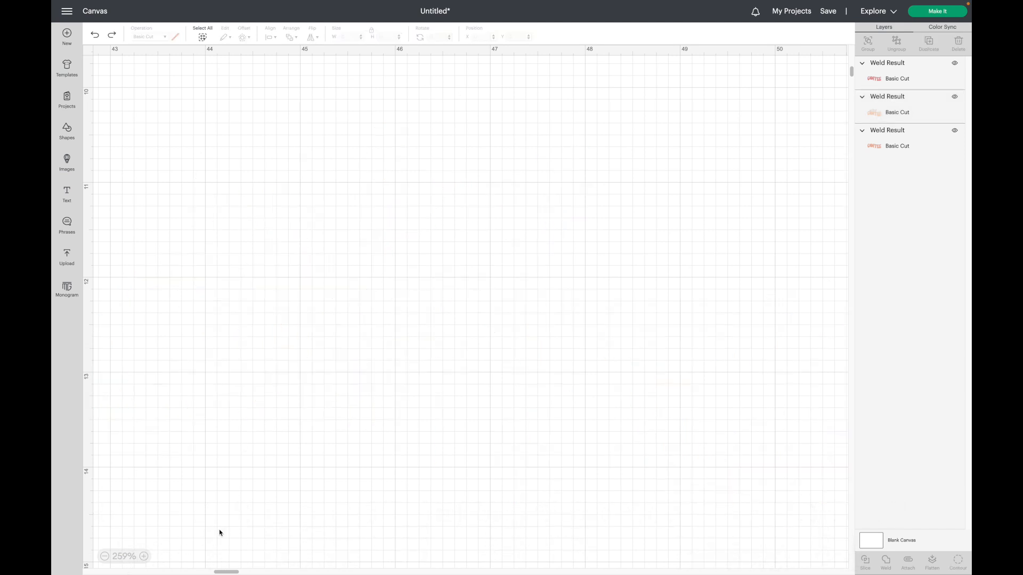
key(ctrl+0)
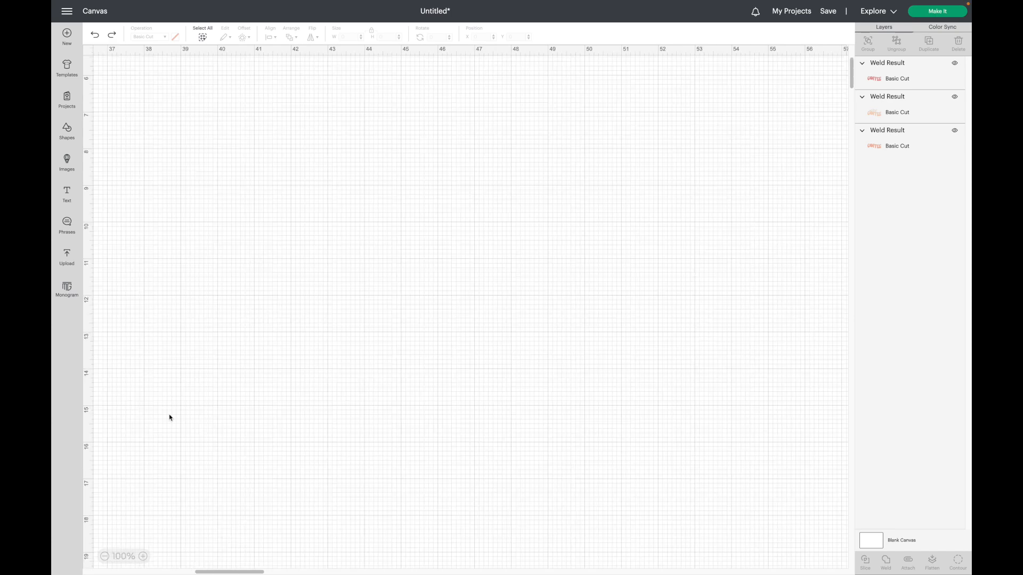
scroll(169, 418, left, 20)
scroll(169, 417, up, 4)
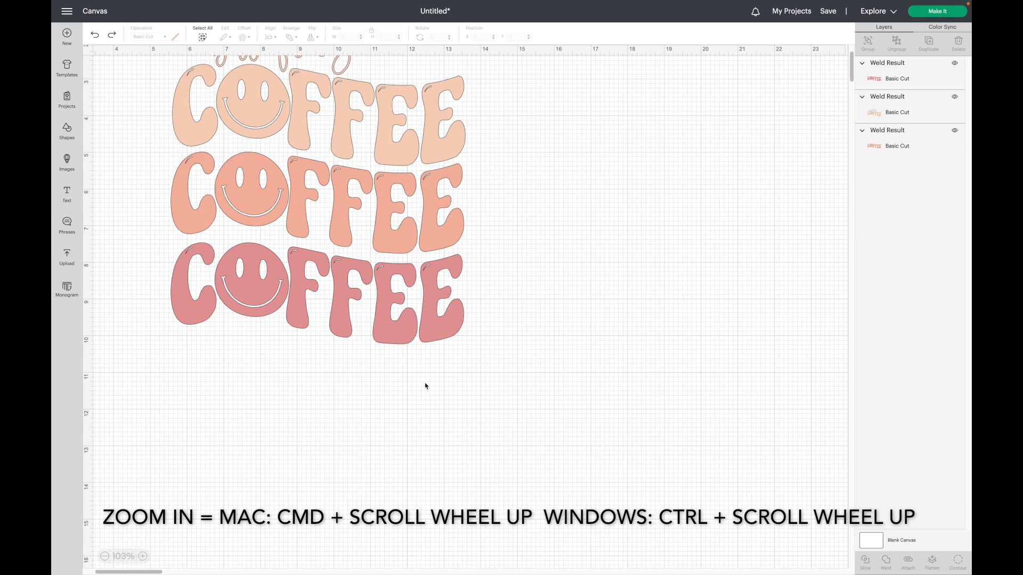
Zoom in to about 194% on the lower coffee rows, and back out to 100% with the whole design in view.
scroll(425, 384, up, 2)
scroll(425, 385, up, 1)
scroll(425, 386, up, 1)
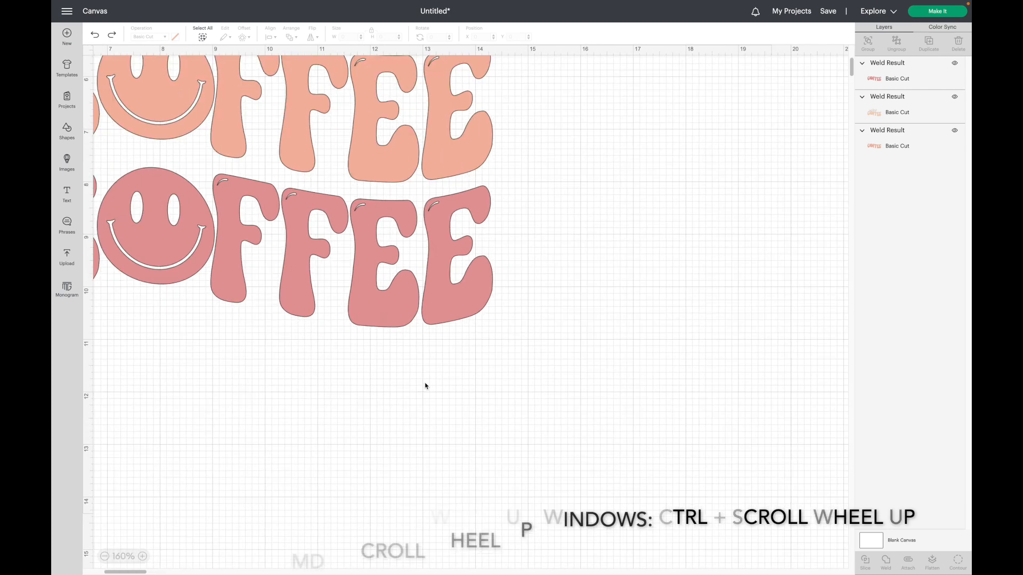
scroll(426, 385, up, 1)
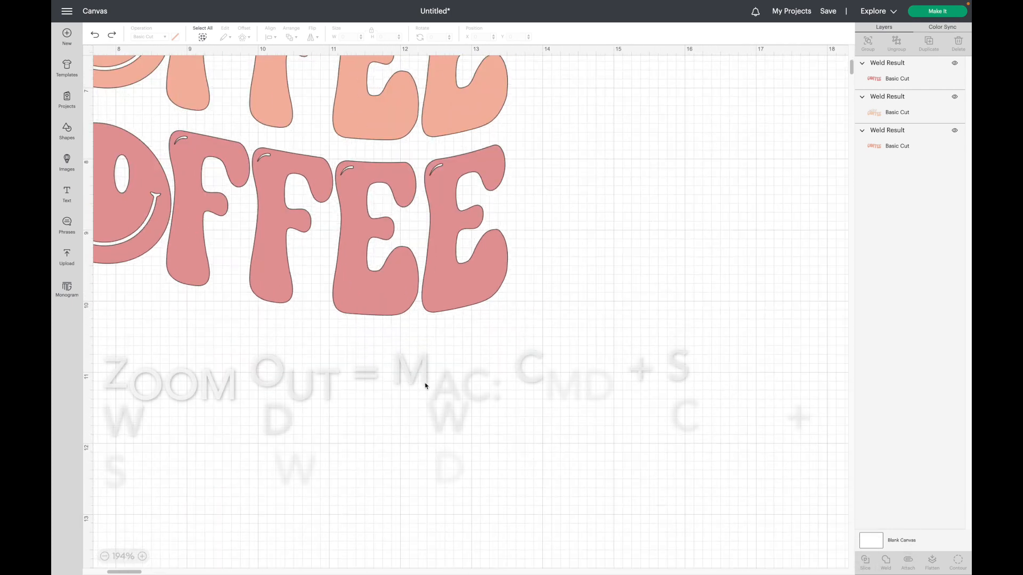
scroll(426, 386, down, 3)
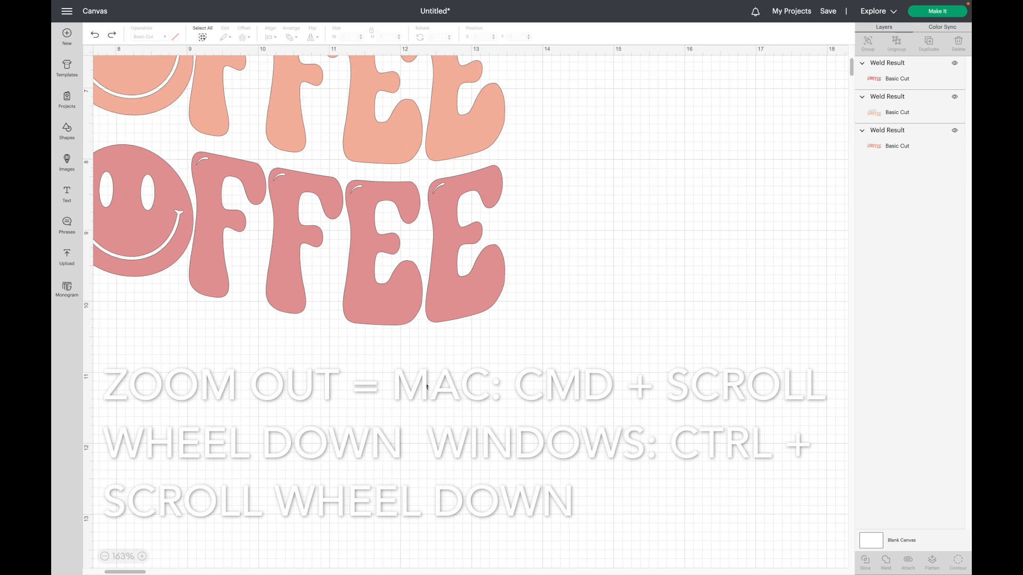
scroll(426, 386, down, 2)
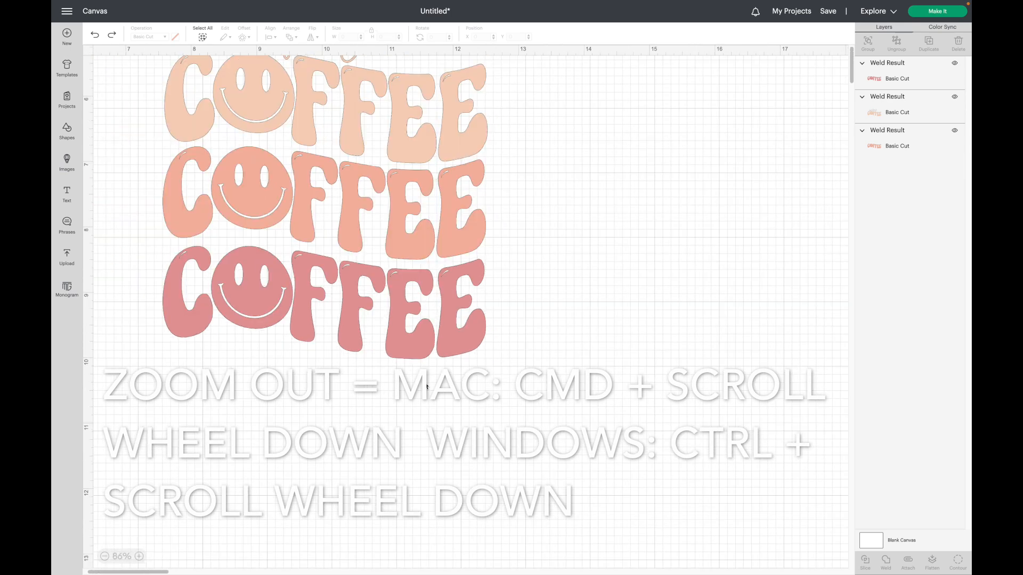
scroll(426, 386, down, 2)
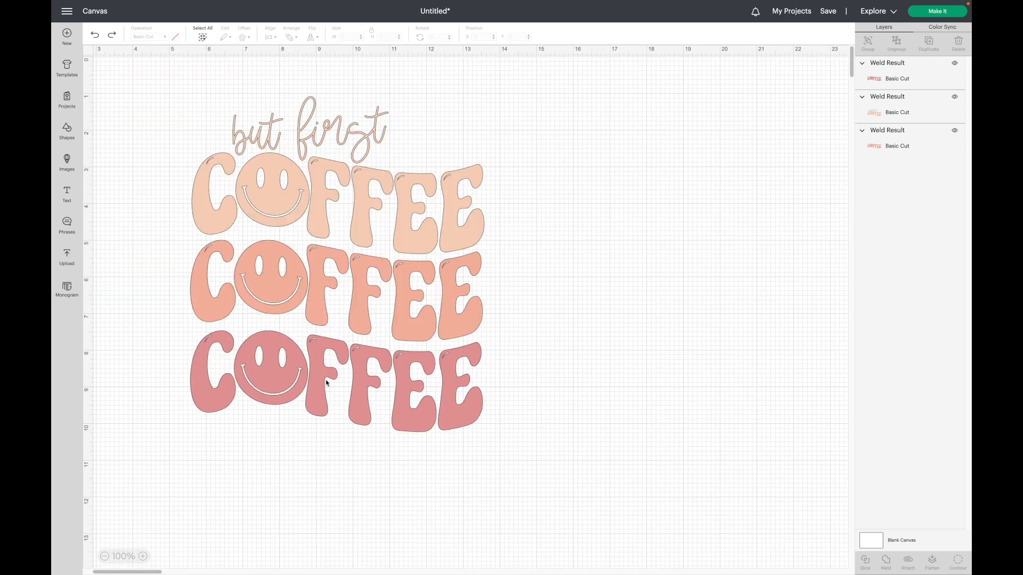
scroll(327, 383, left, 1)
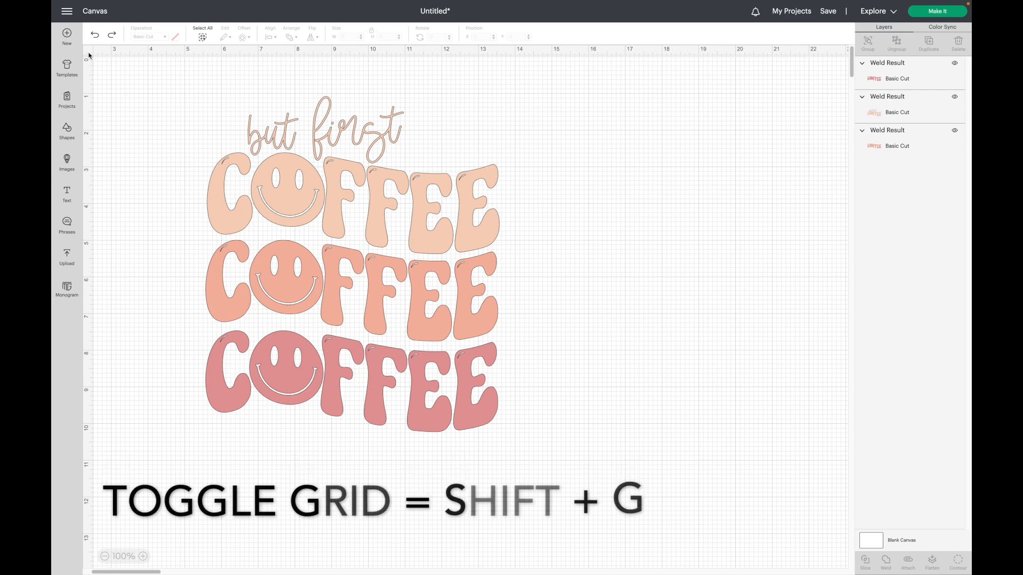
Toggle the canvas grid through its display states, hiding it completely and restoring the full grid.
key(shift+g)
key(shift+g)
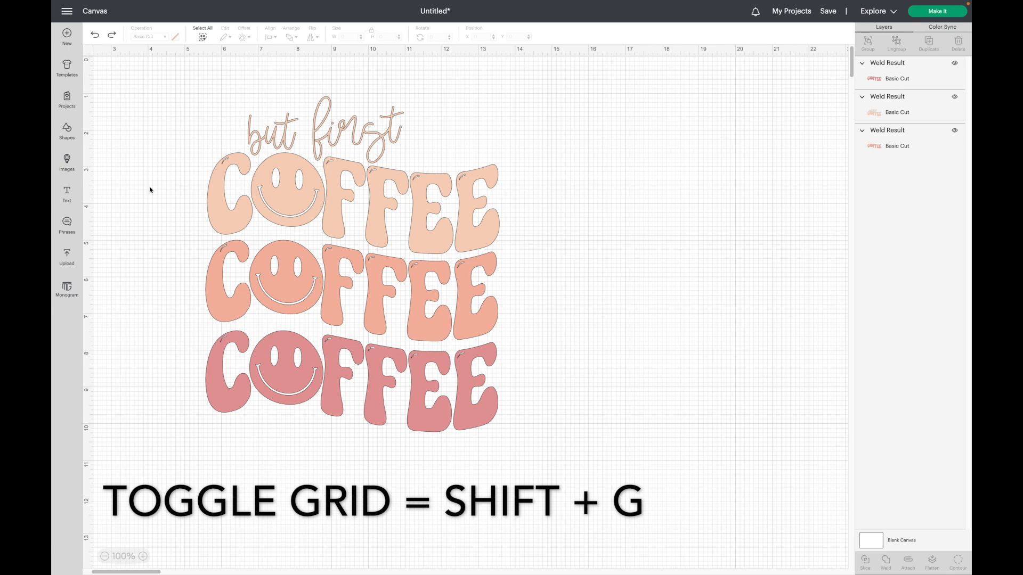
key(shift+g)
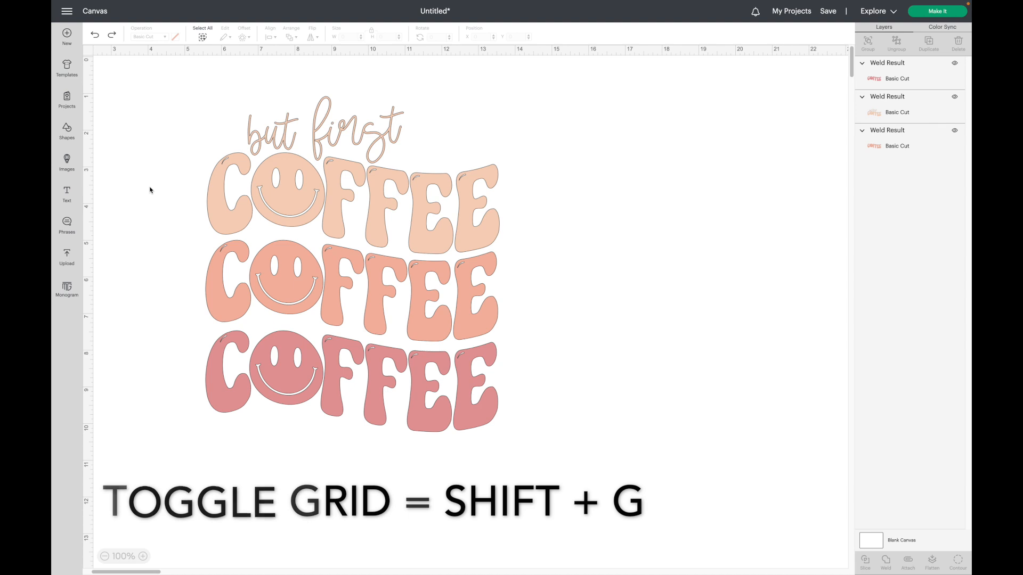
key(shift+g)
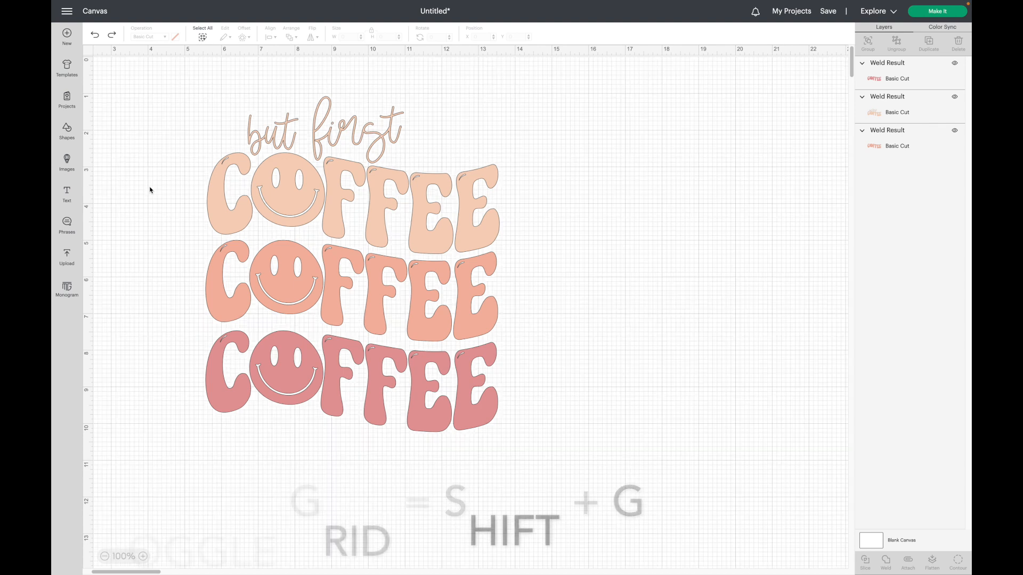